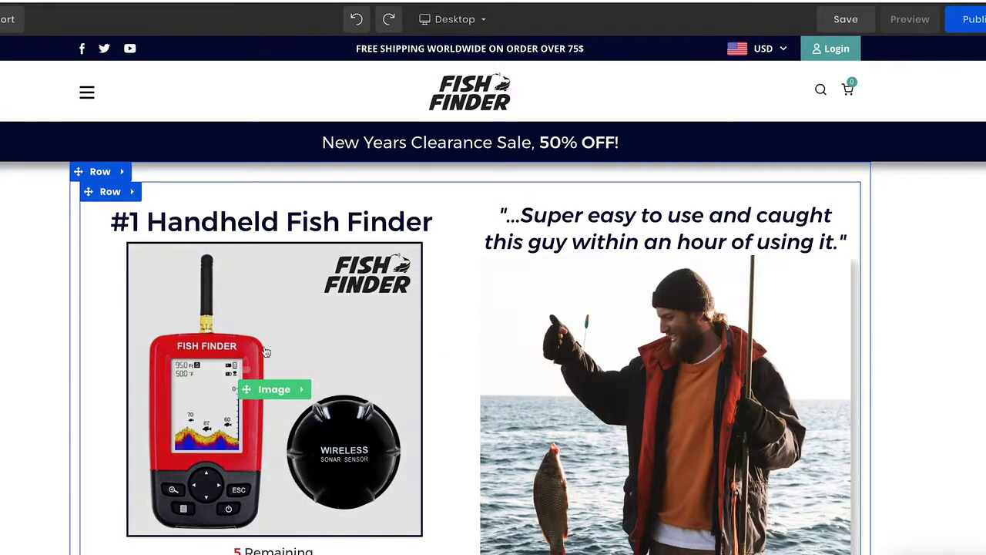
# Give the fish finder product image the alt tag 'Fish Finder, Handheld Fish Finder, Sonar Fish Finder,'
pyautogui.scroll(-4, 313, 392)
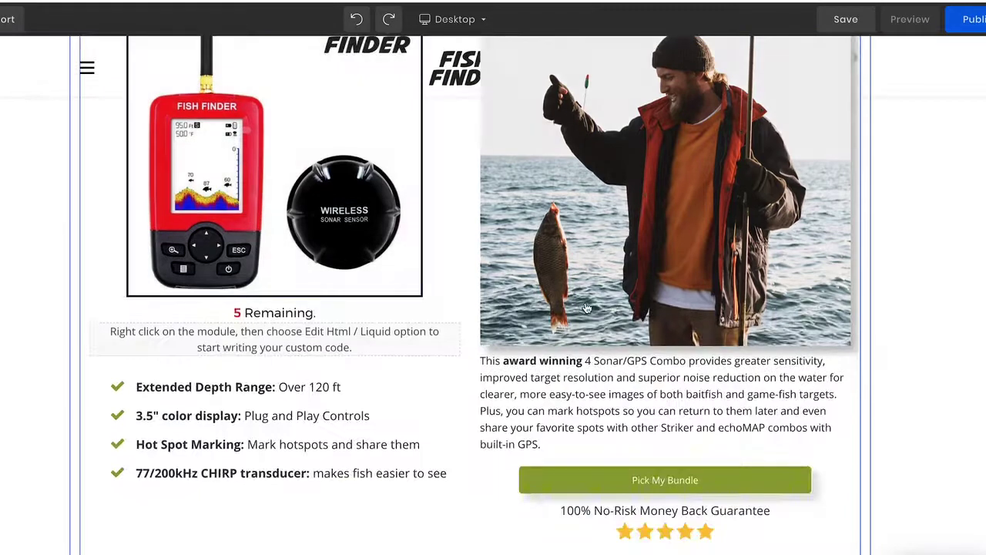
pyautogui.scroll(3, 458, 397)
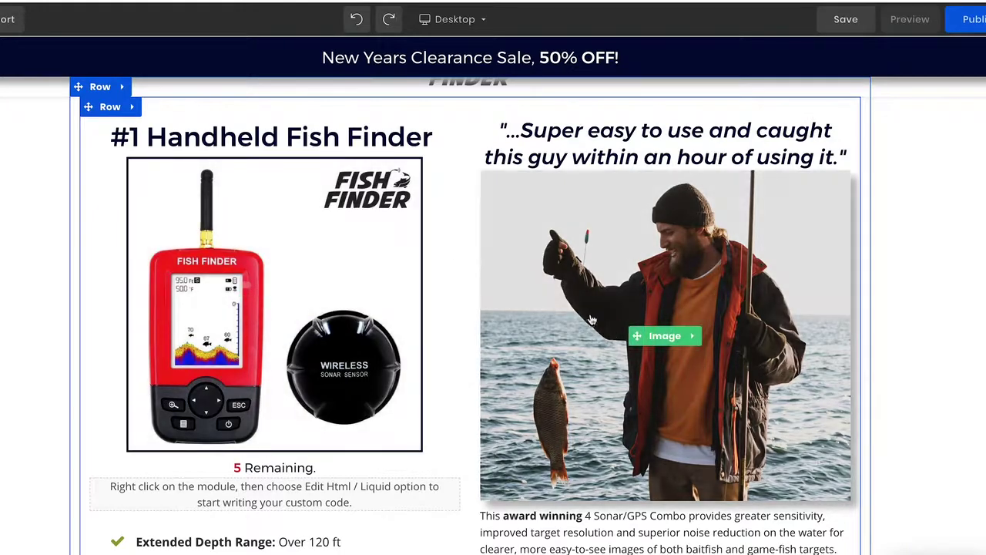
pyautogui.scroll(-5, 674, 239)
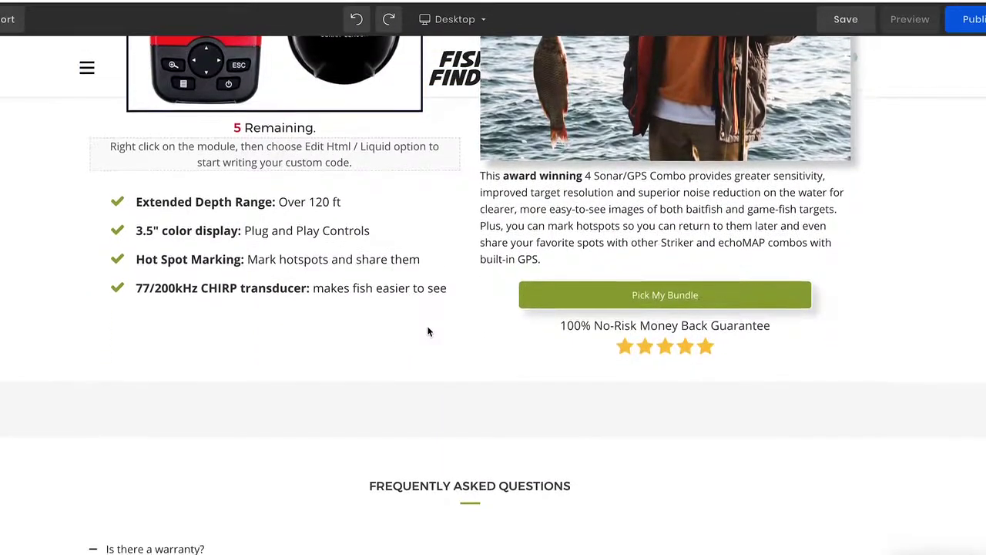
pyautogui.scroll(5, 427, 325)
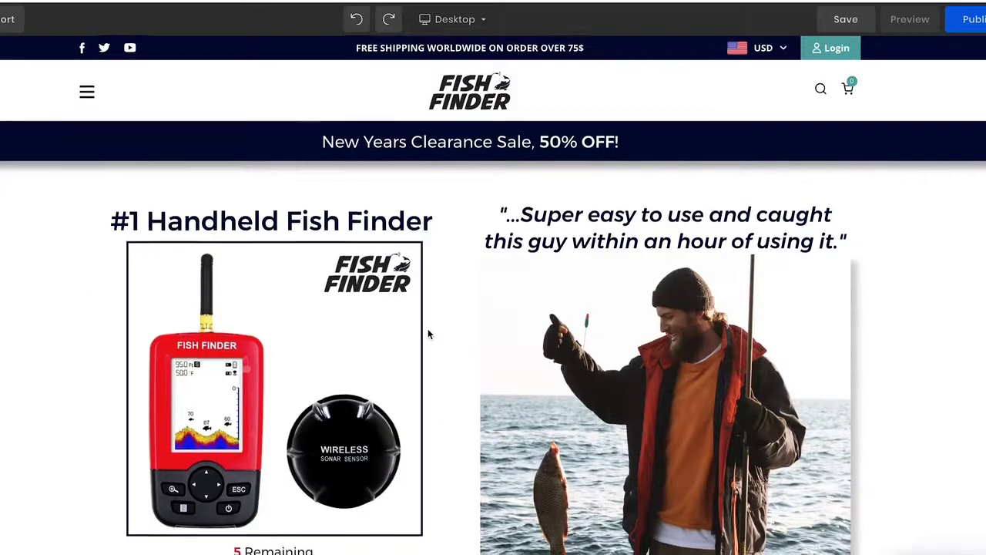
pyautogui.scroll(-2, 428, 329)
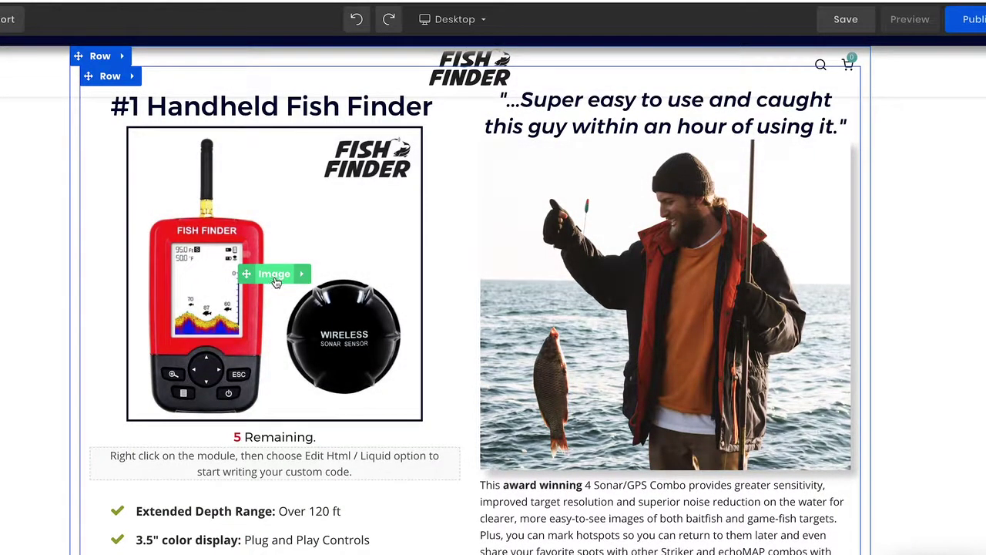
pyautogui.click(275, 279)
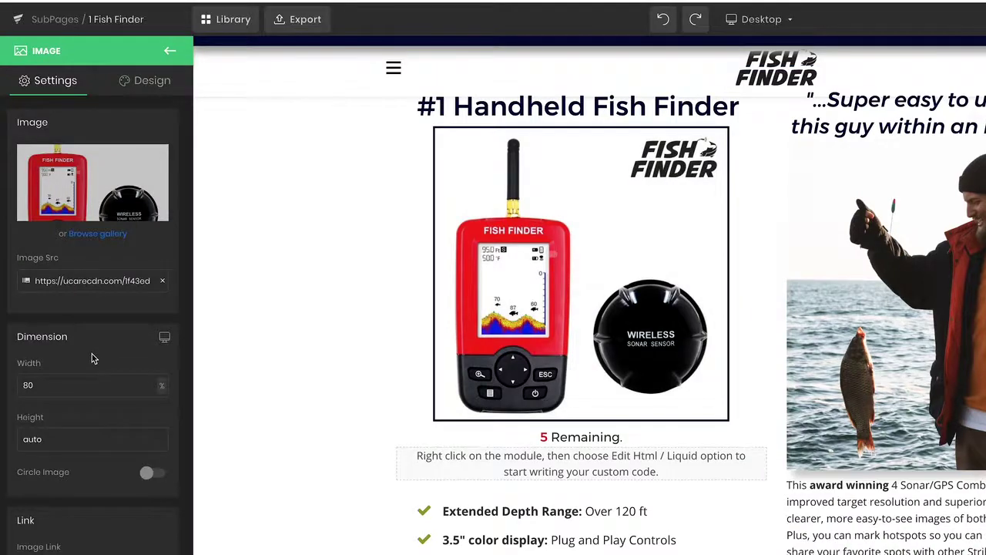
pyautogui.scroll(-6, 92, 357)
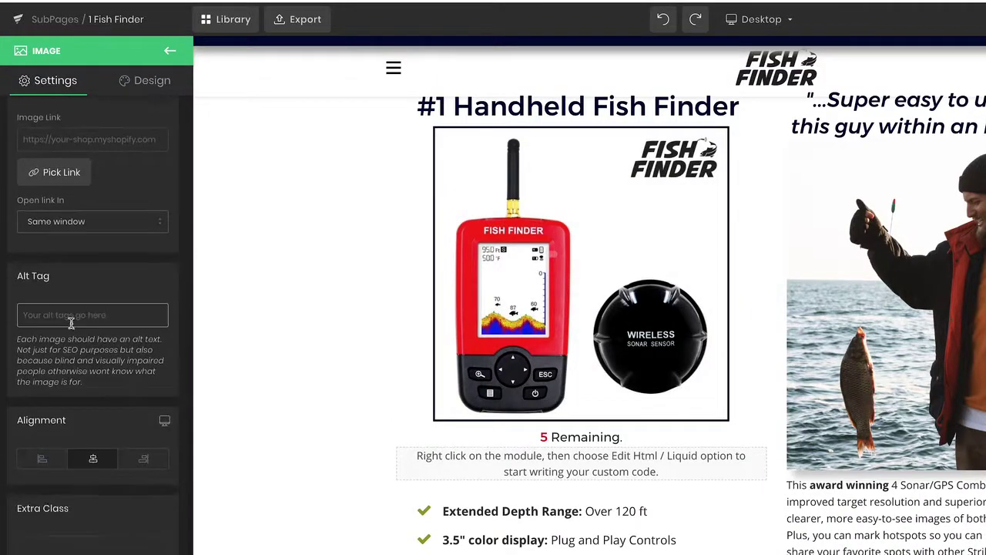
pyautogui.click(70, 319)
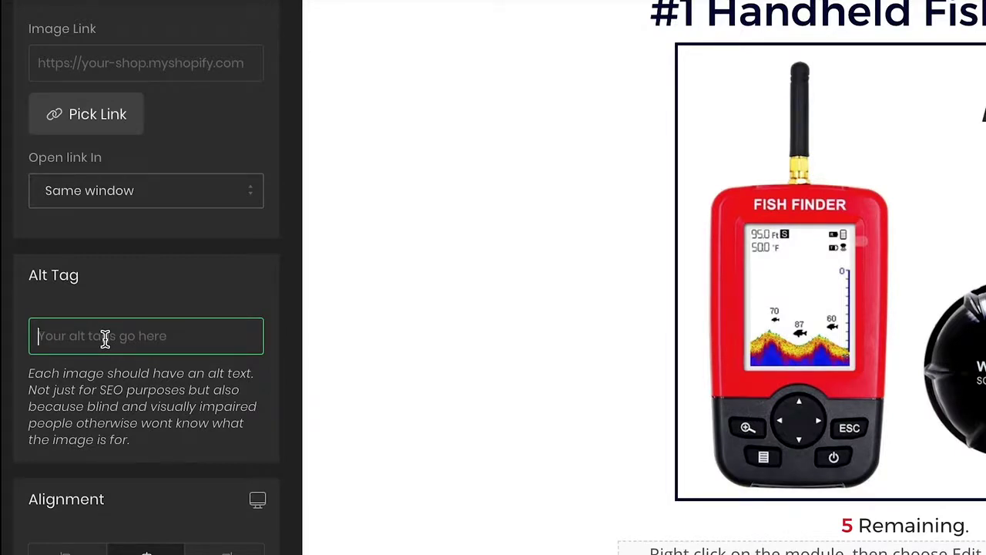
pyautogui.write('Fish Finder,')
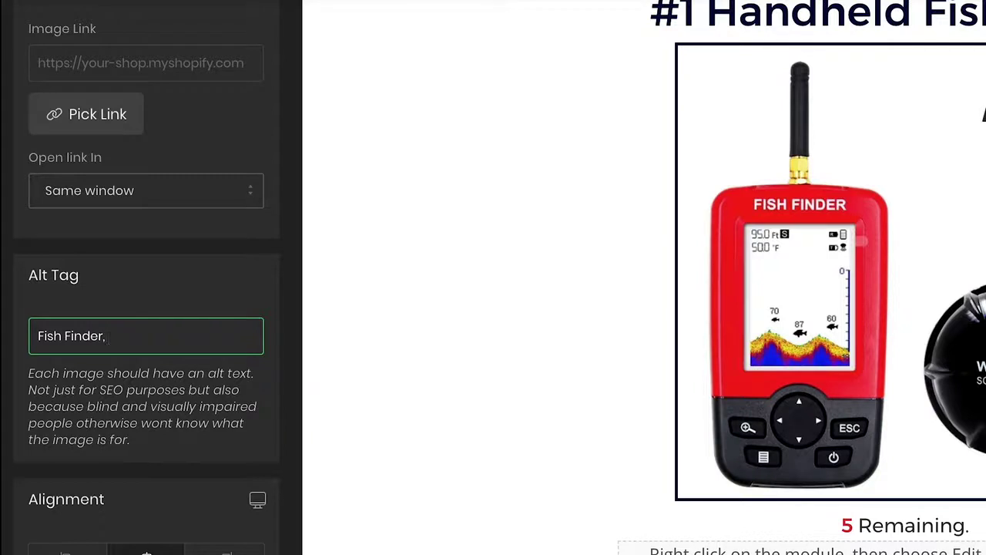
pyautogui.write('Handheld Fish Finder')
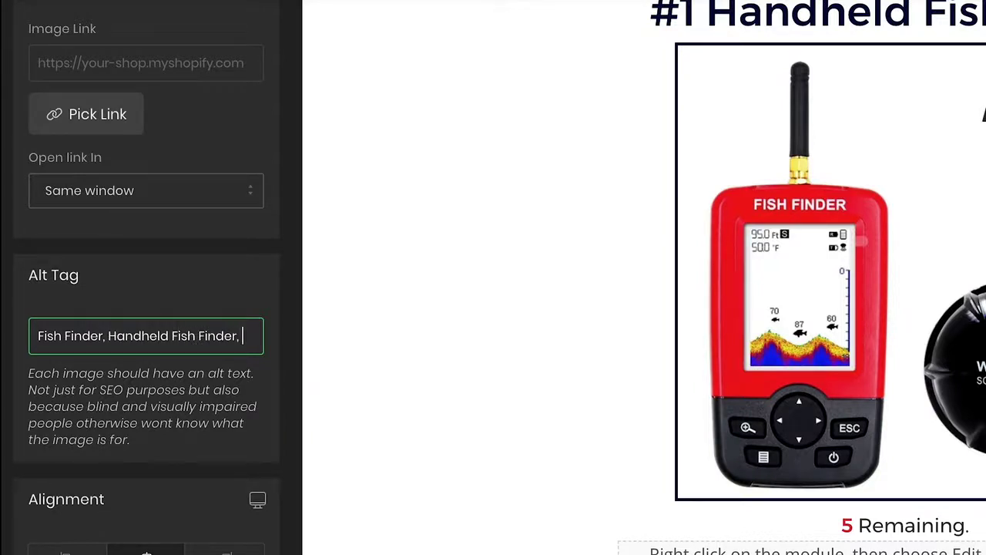
pyautogui.write(', Sonar F')
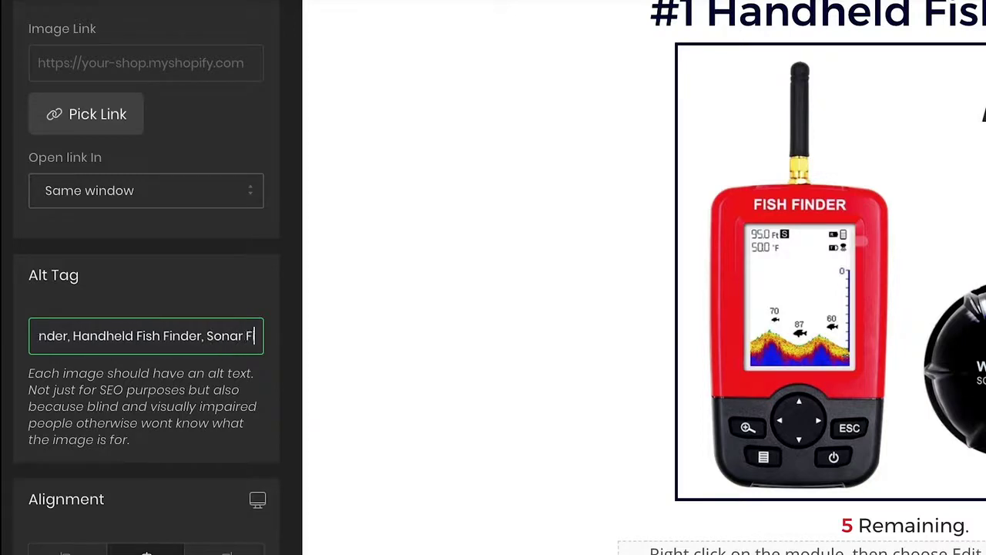
pyautogui.write('ish Finder')
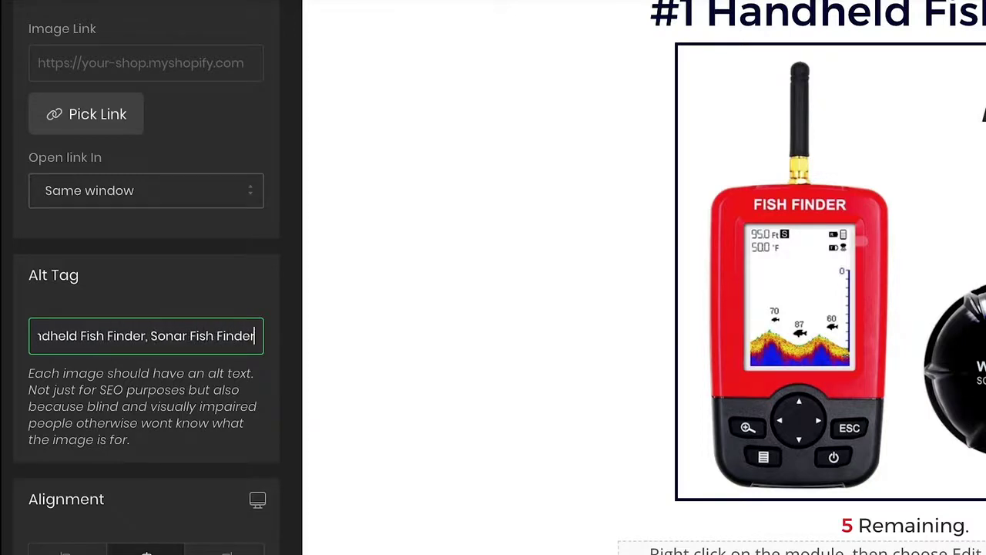
pyautogui.write(',')
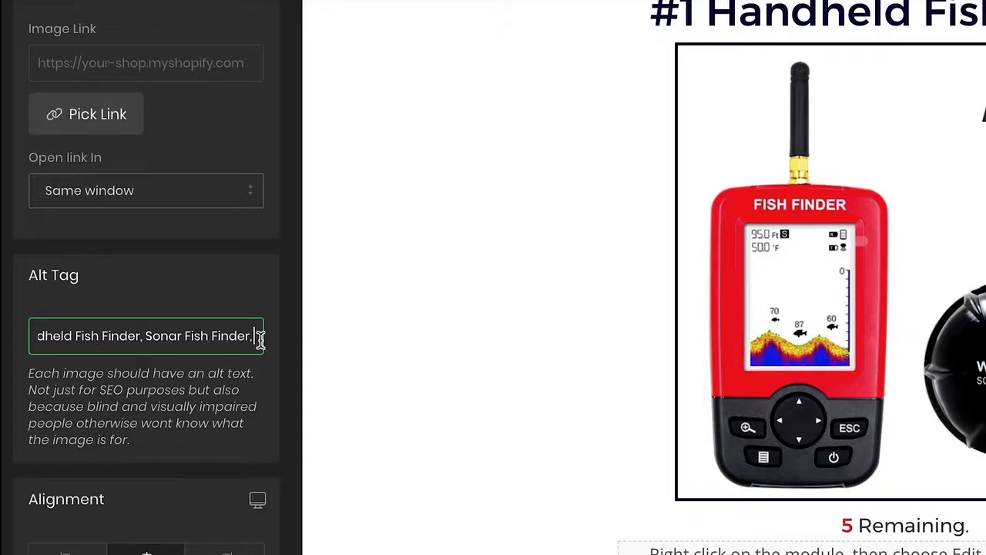
# Review the alt tag keywords by selecting them, then select the fisherman photo
pyautogui.moveTo(169, 339); pyautogui.dragTo(46, 336)
pyautogui.click(154, 337)
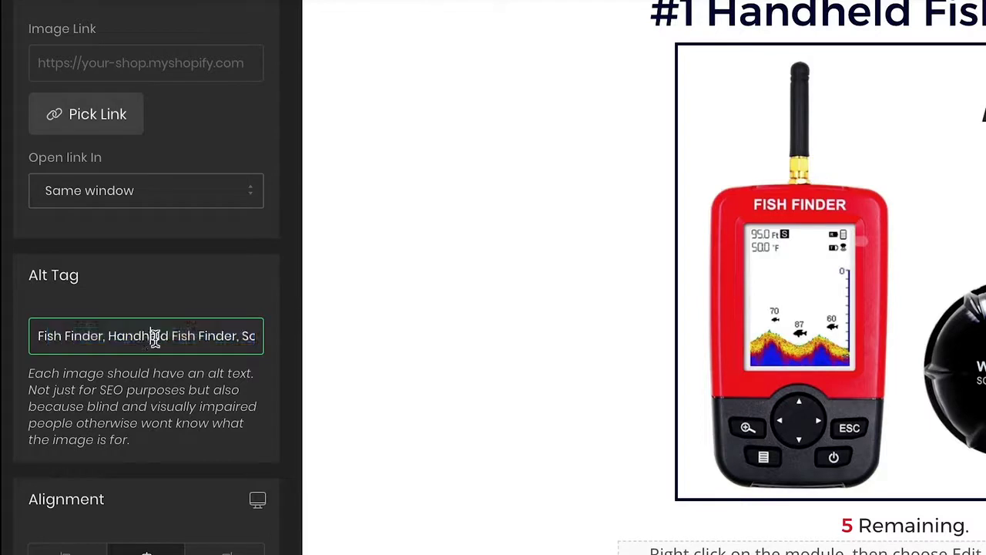
pyautogui.moveTo(171, 337); pyautogui.dragTo(254, 337)
pyautogui.click(236, 336)
pyautogui.click(255, 336)
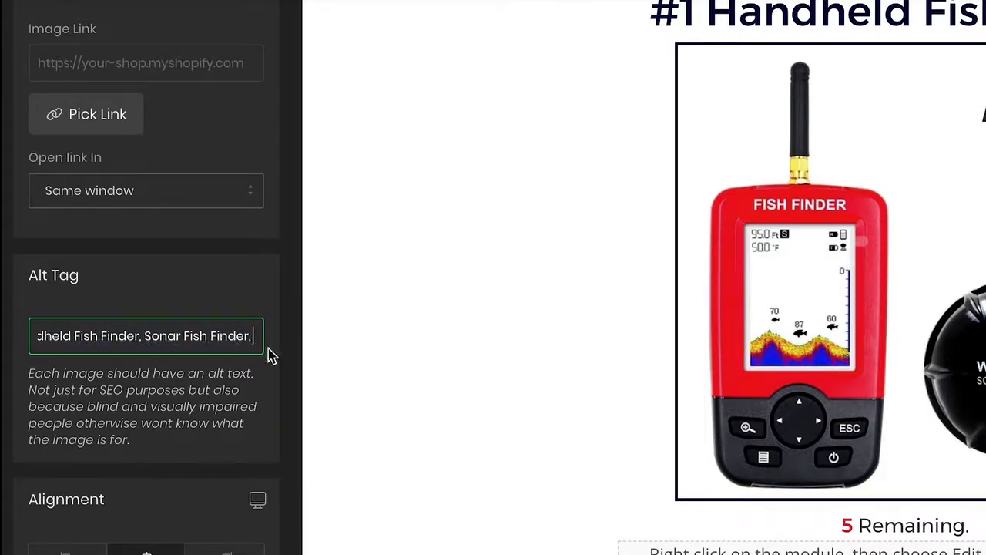
pyautogui.moveTo(249, 339); pyautogui.dragTo(143, 333)
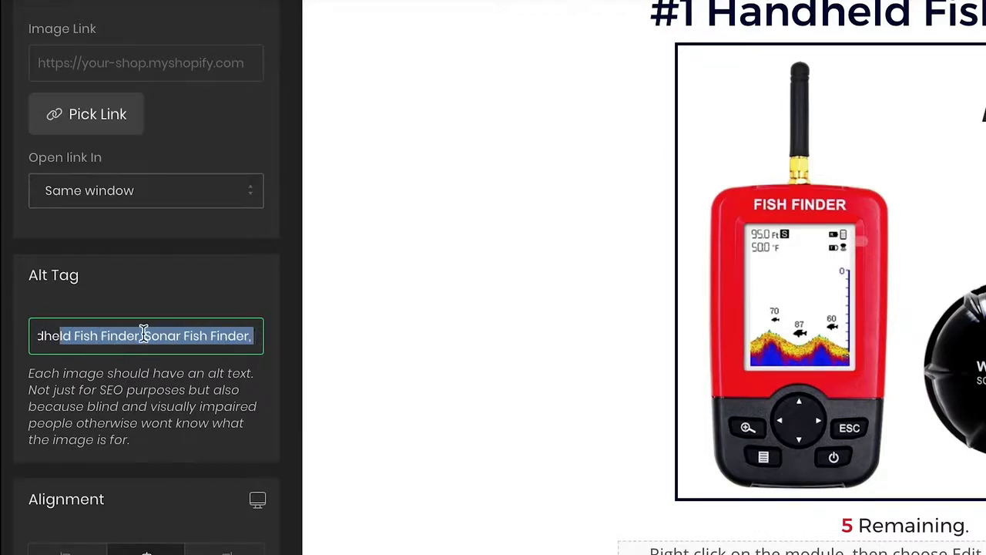
pyautogui.click(178, 334)
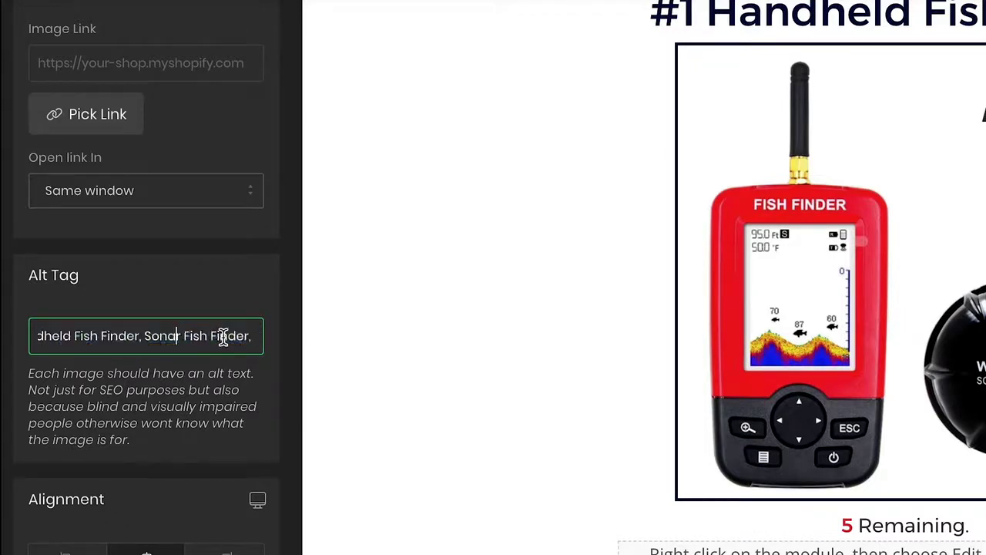
pyautogui.tripleClick(115, 335)
pyautogui.click(187, 331)
pyautogui.click(199, 335)
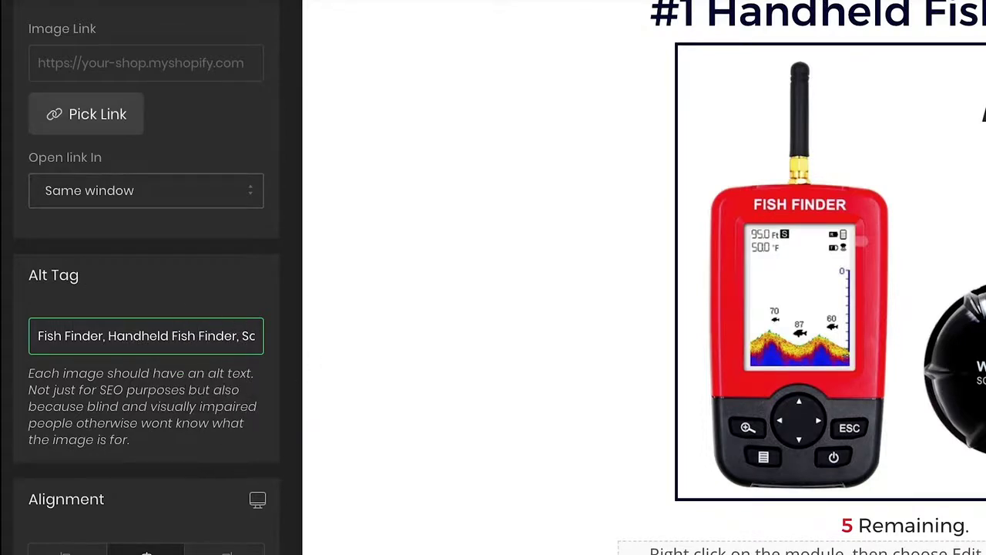
pyautogui.press('Tab')
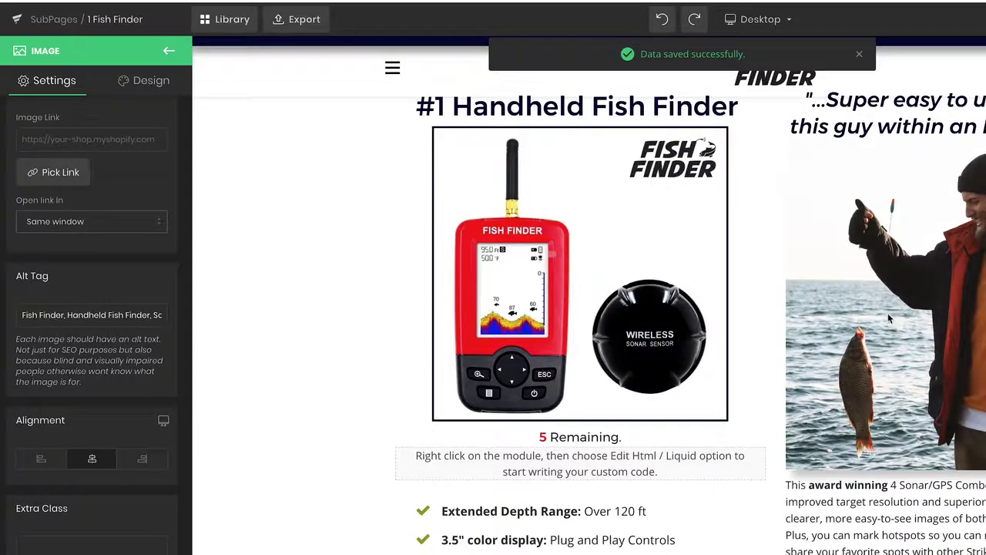
pyautogui.click(888, 313)
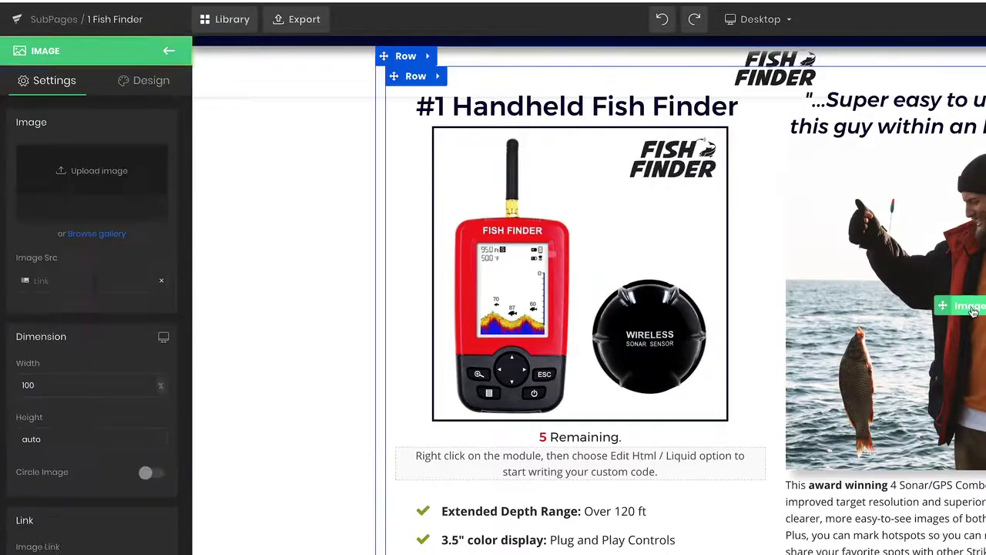
# Enter the alt tag 'best fish finder 2020, how to catch fish with sonar,', fixing the 'fidner' typo
pyautogui.scroll(-10, 98, 407)
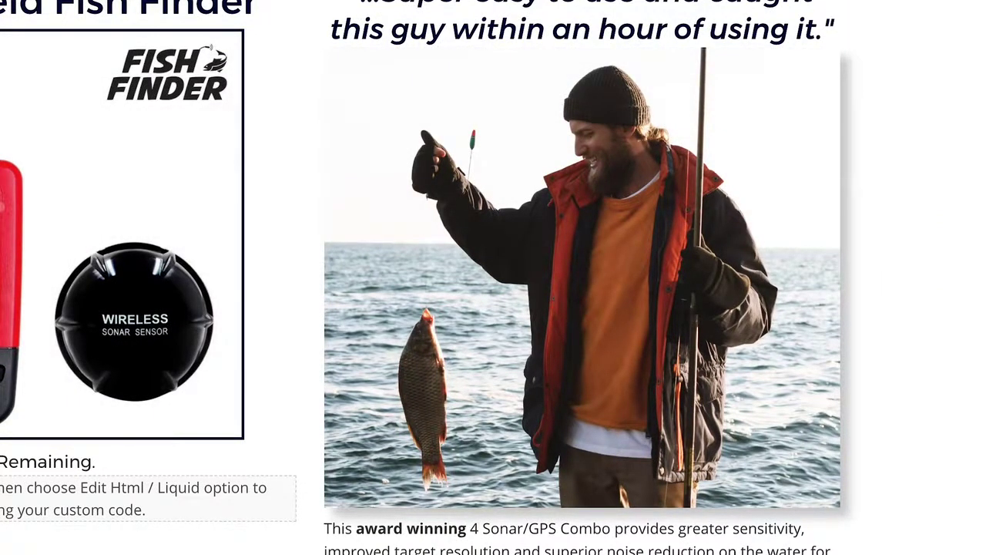
pyautogui.write('best fish fidner 2020,')
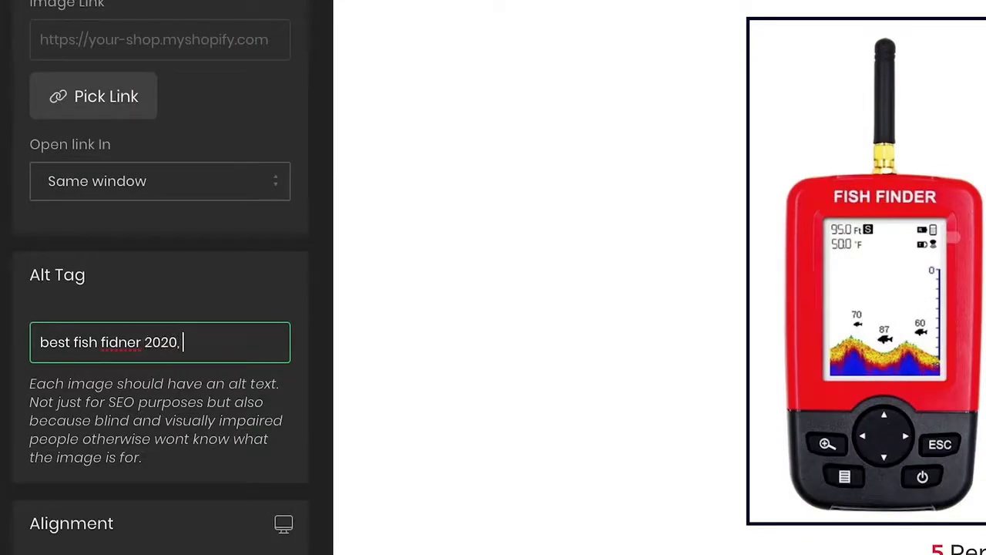
pyautogui.rightClick(114, 348)
pyautogui.click(210, 352)
pyautogui.write(', how to catch fish')
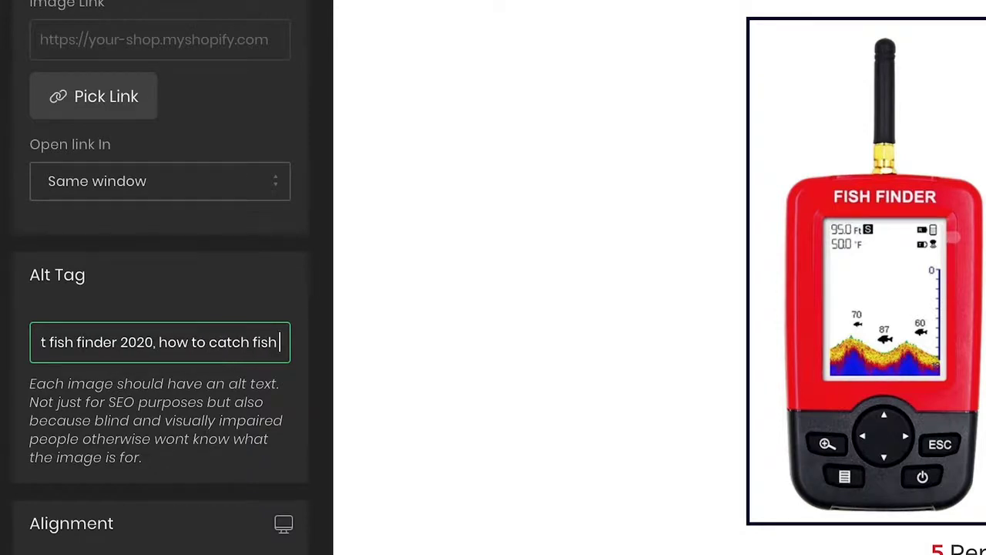
pyautogui.write(' with sonar')
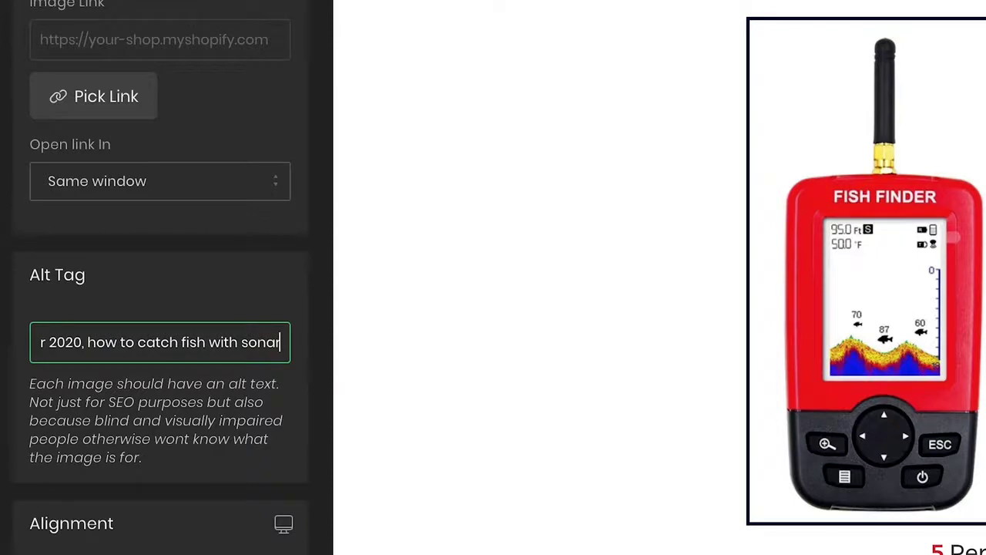
pyautogui.write(',')
# Review the alt tag wording by selecting parts of it, then close the image settings
pyautogui.moveTo(205, 343); pyautogui.dragTo(24, 346)
pyautogui.click(229, 352)
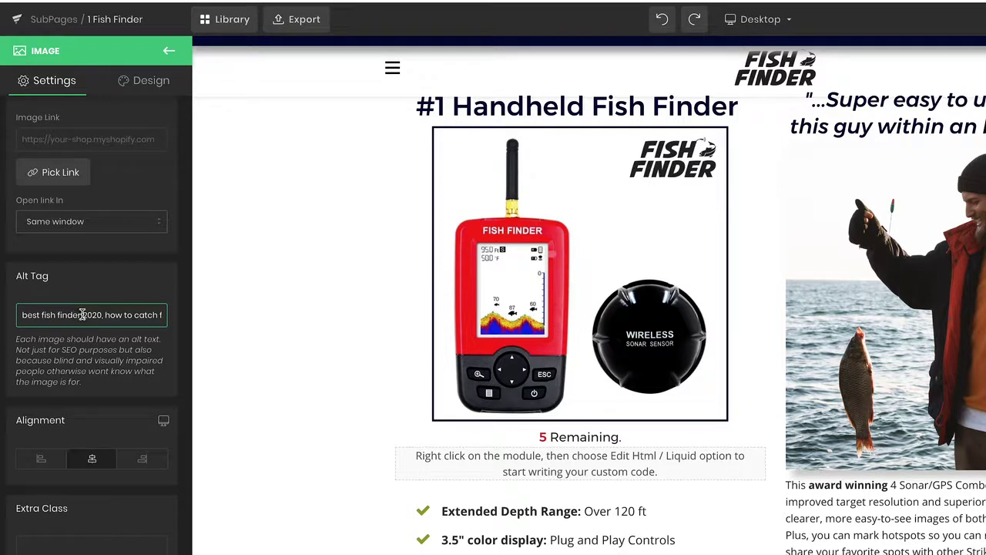
pyautogui.moveTo(105, 315); pyautogui.dragTo(163, 315)
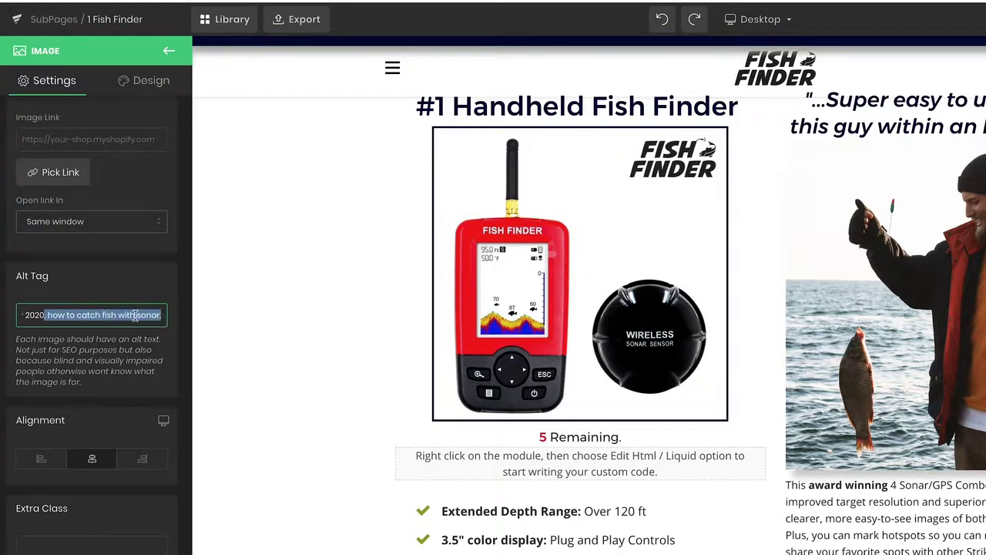
pyautogui.click(139, 316)
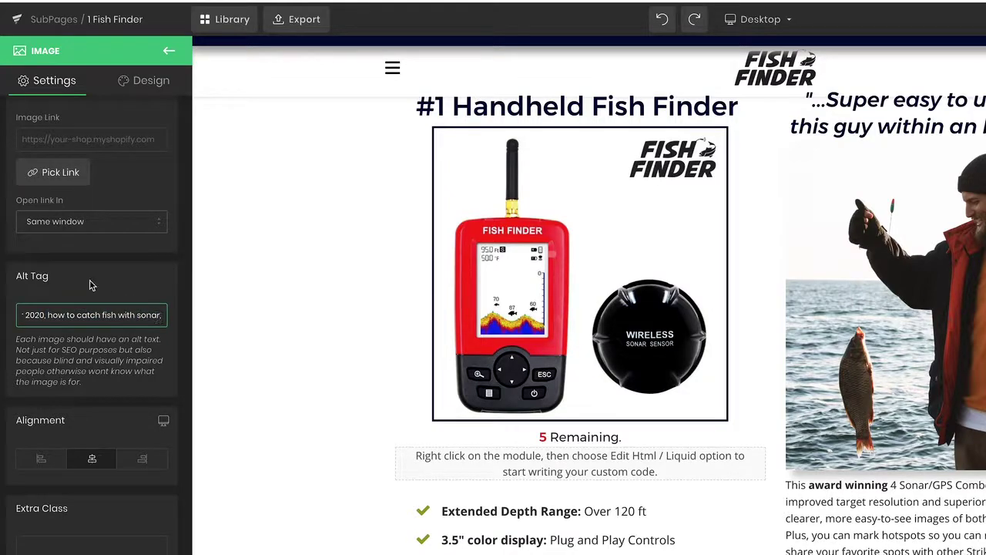
pyautogui.click(299, 330)
pyautogui.scroll(-15, 772, 389)
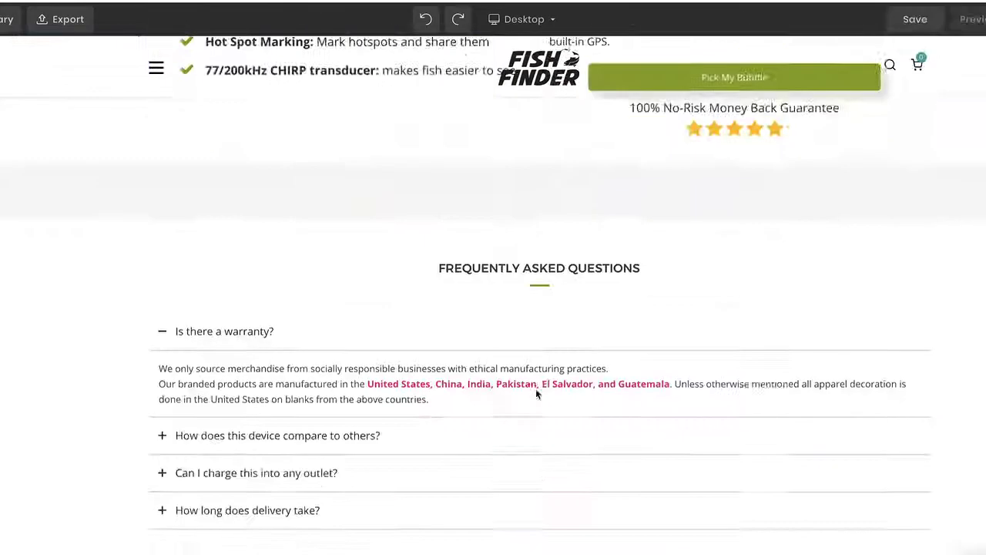
pyautogui.scroll(15, 537, 395)
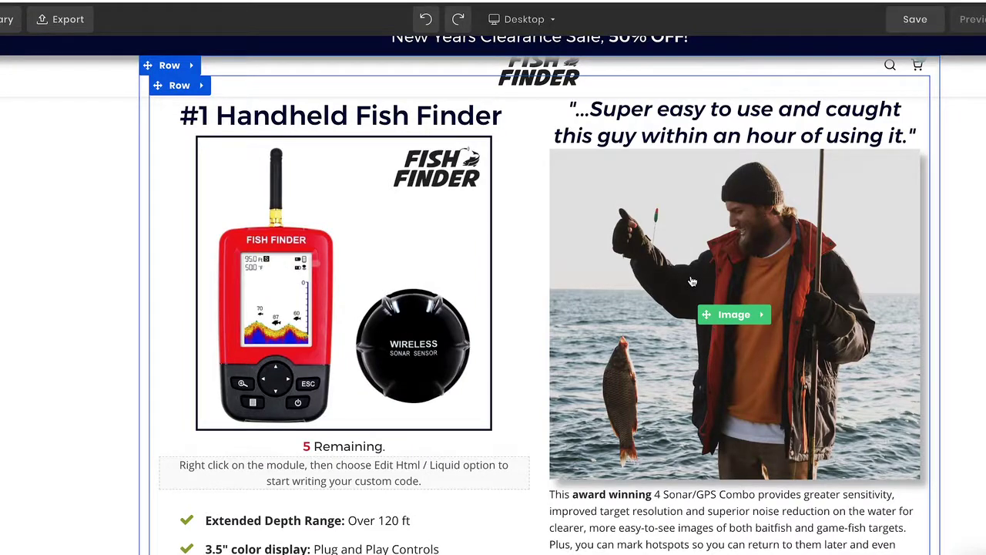
pyautogui.scroll(-2, 566, 376)
pyautogui.scroll(-4, 540, 381)
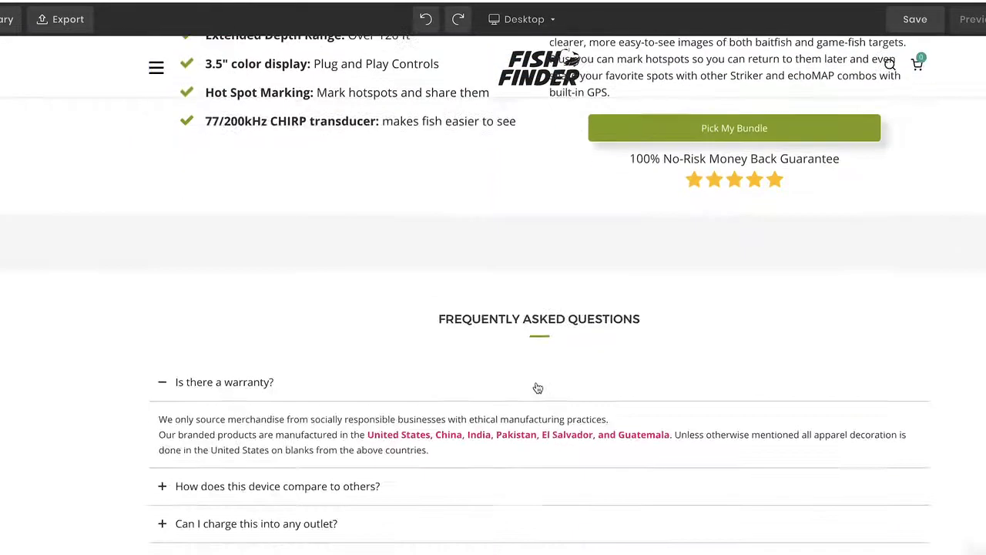
pyautogui.scroll(-2, 542, 370)
pyautogui.scroll(9, 541, 386)
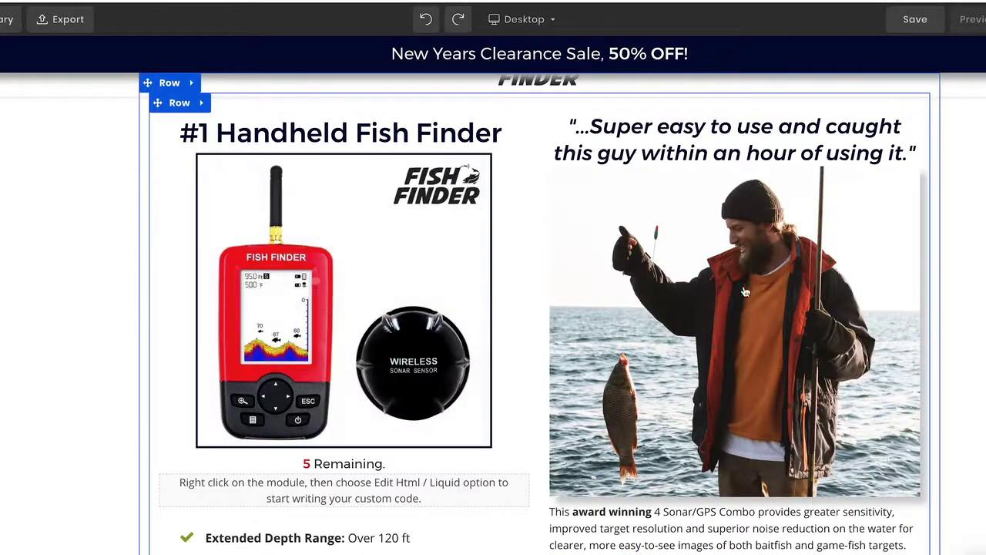
pyautogui.scroll(-5, 801, 359)
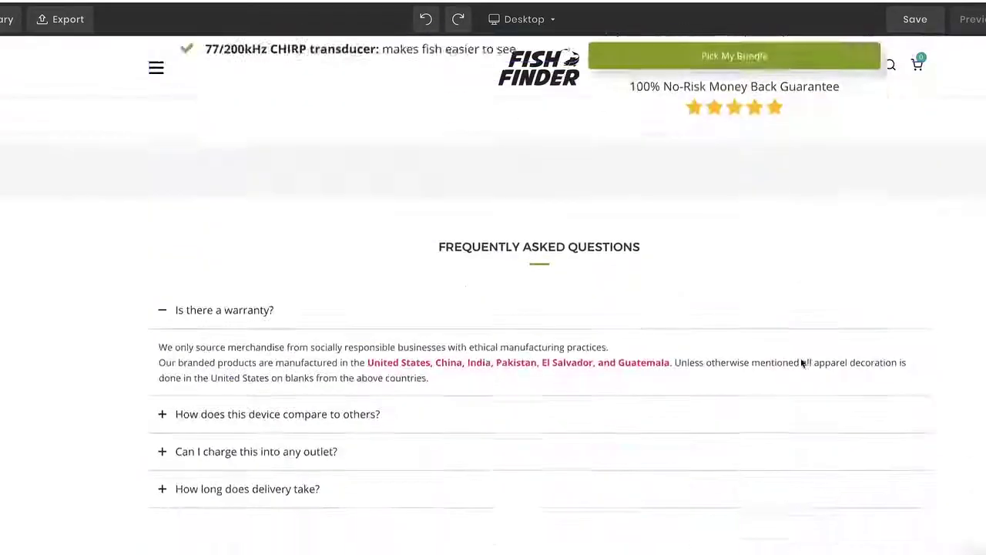
pyautogui.scroll(5, 801, 358)
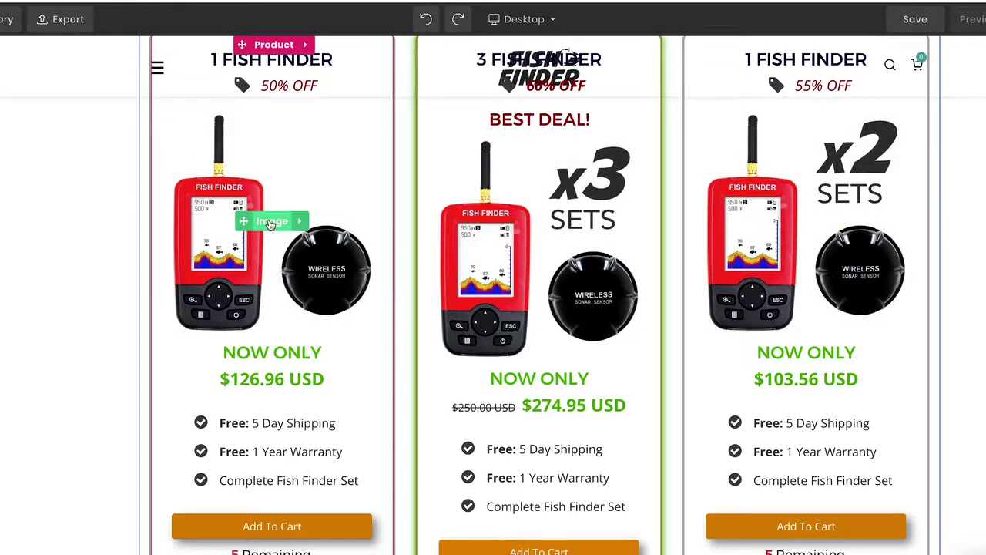
# Give the 1 FISH FINDER bundle image the alt tag 'Fish Finder Red, fish finder bundle, wireless Fish Finder'
pyautogui.click(270, 224)
pyautogui.scroll(-5, 85, 308)
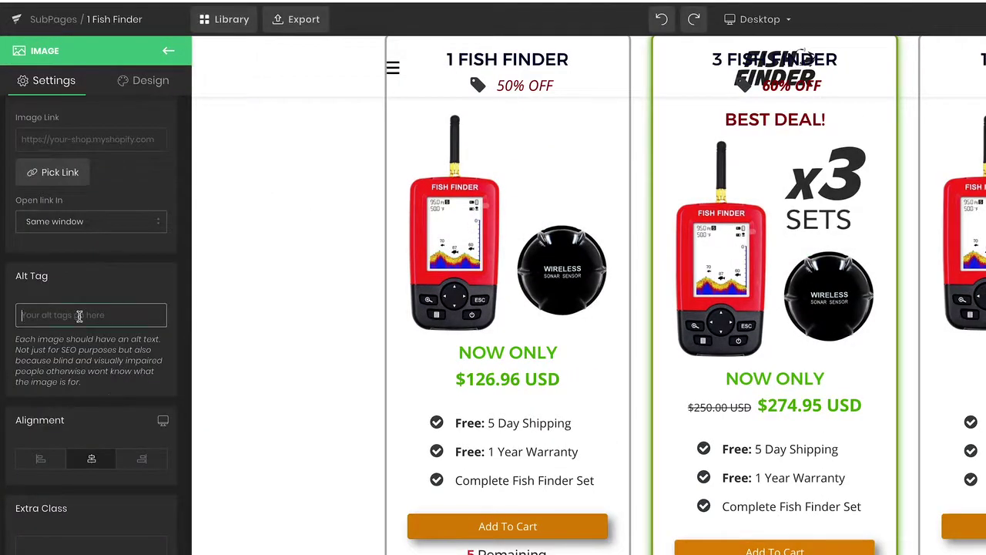
pyautogui.write('F')
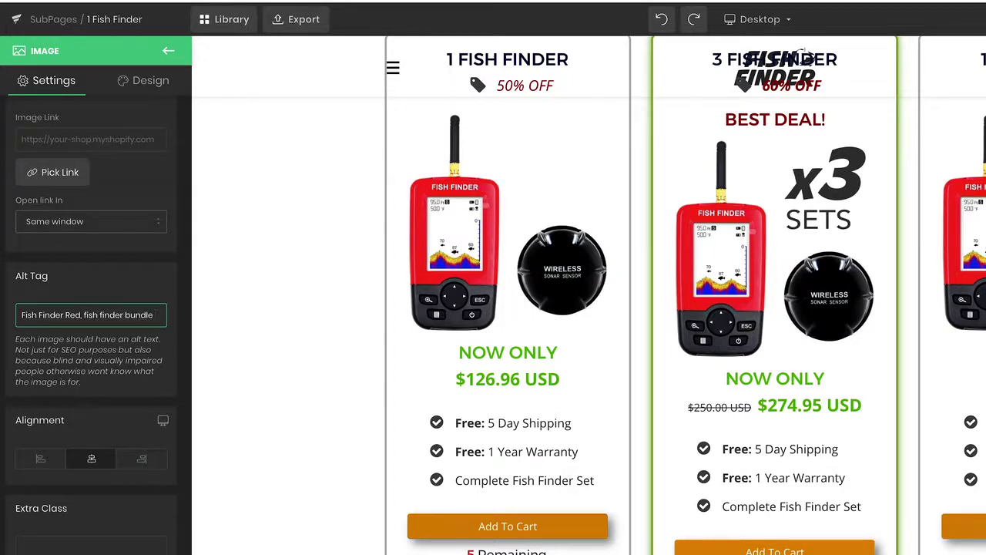
pyautogui.write(', wireless')
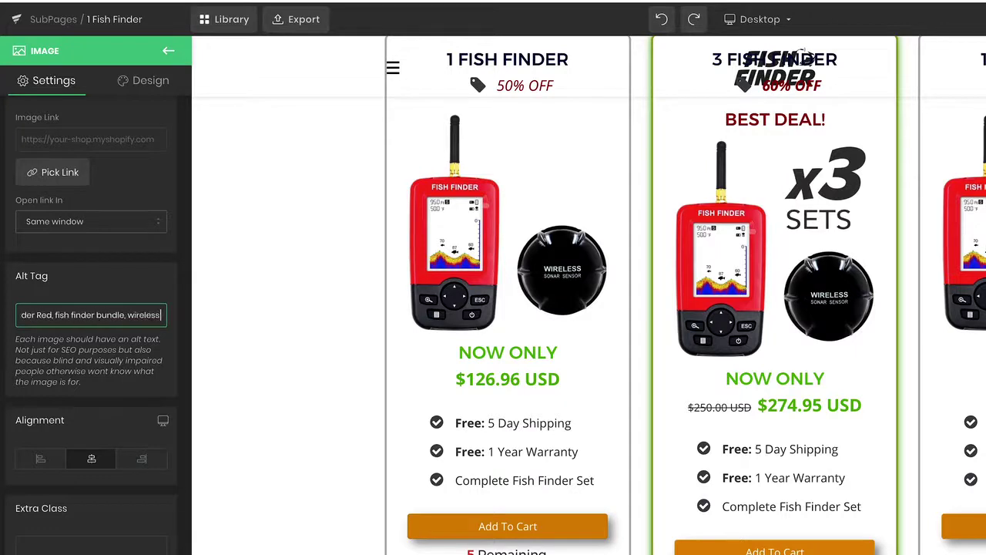
pyautogui.write(' Fish')
pyautogui.write('e')
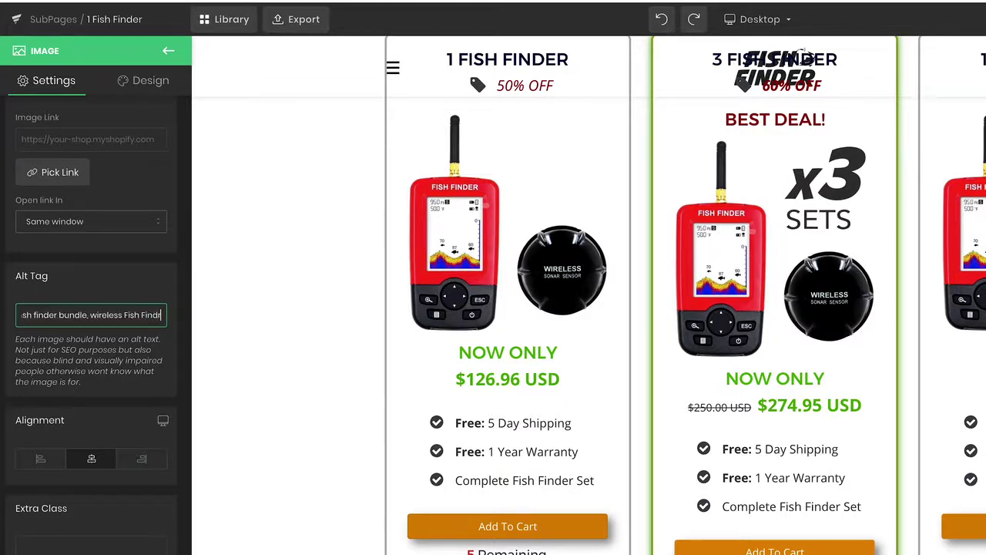
pyautogui.write('r')
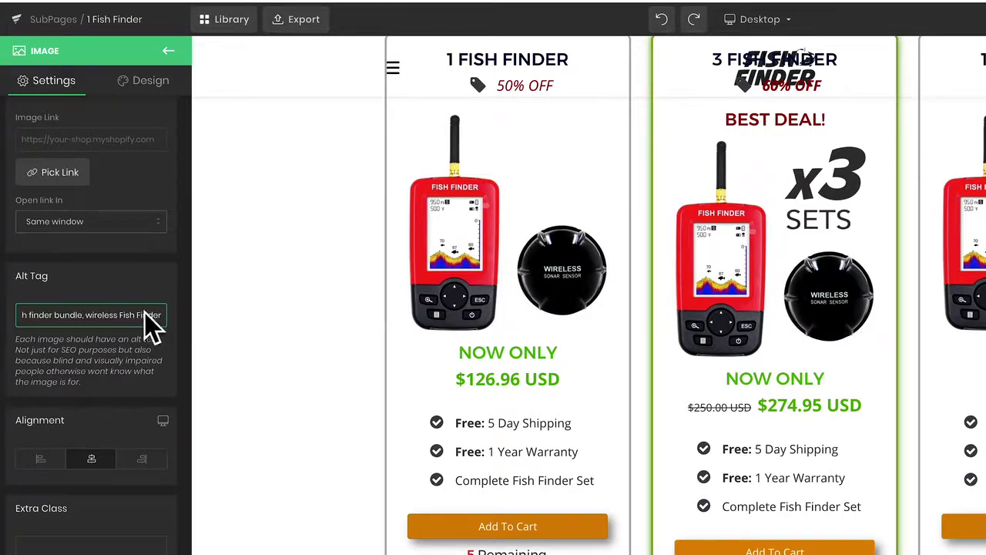
pyautogui.tripleClick(78, 312)
pyautogui.moveTo(83, 314); pyautogui.dragTo(315, 334)
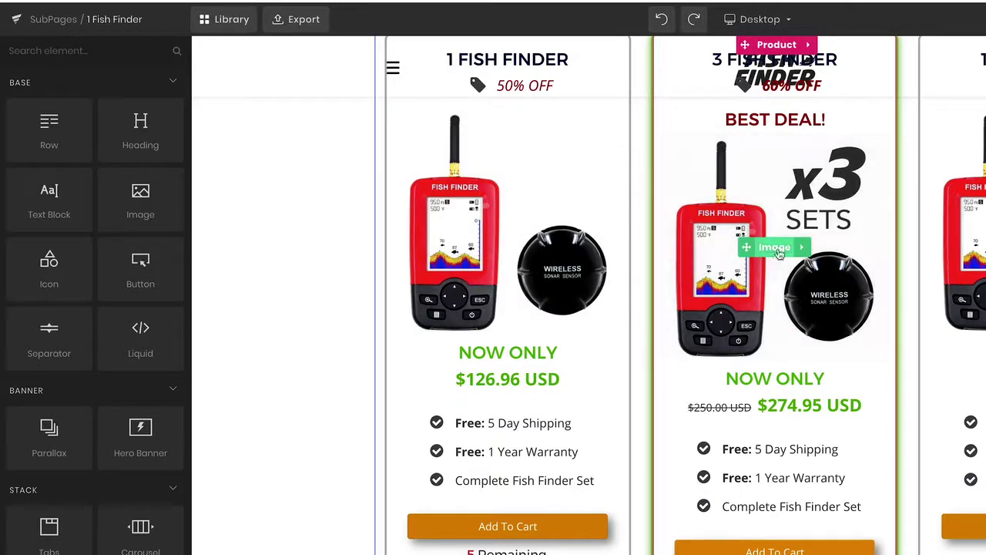
pyautogui.click(508, 227)
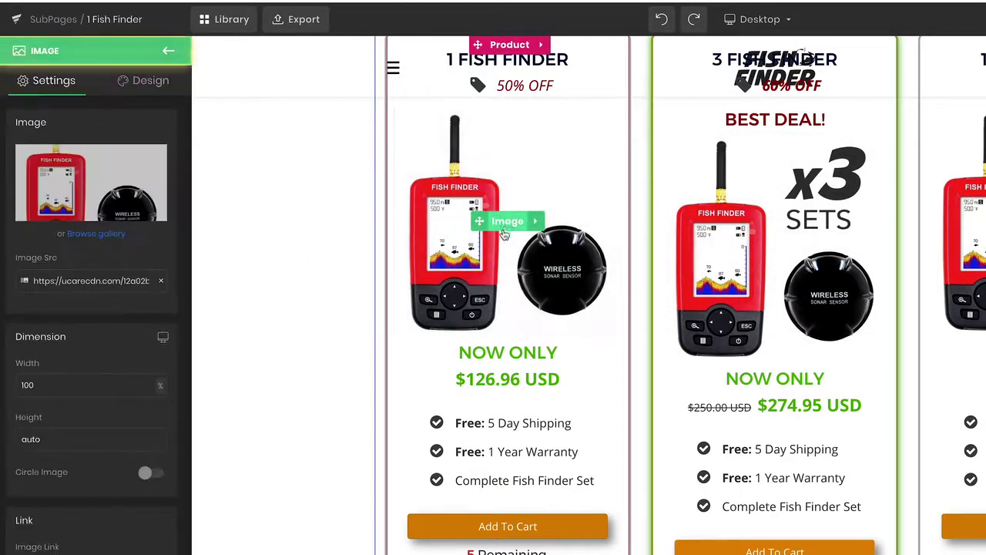
pyautogui.scroll(-5, 51, 407)
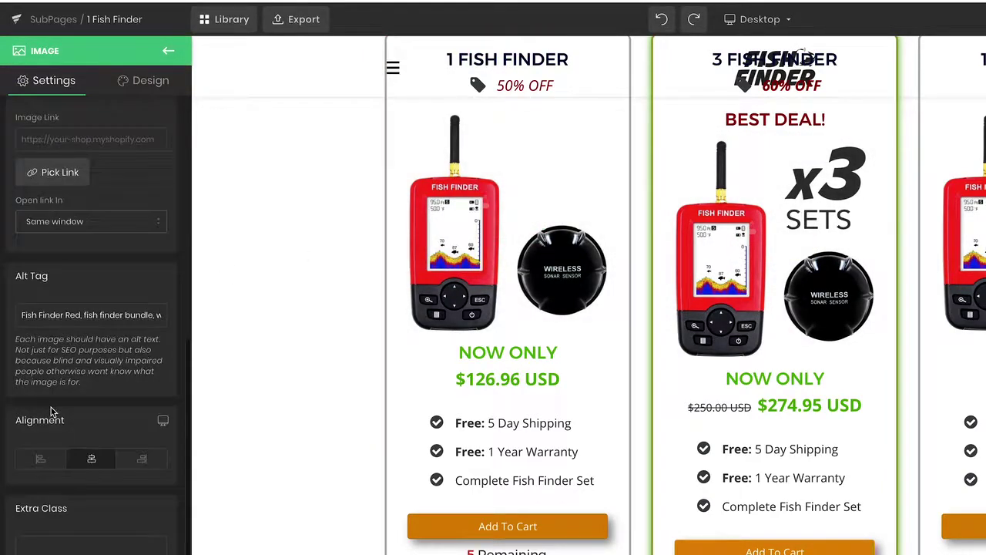
pyautogui.moveTo(21, 314); pyautogui.dragTo(141, 315)
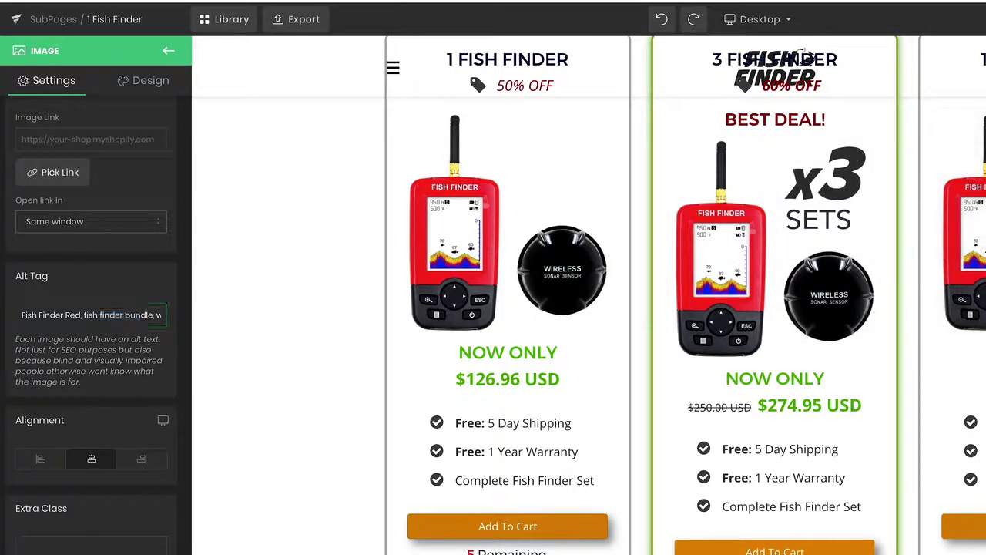
pyautogui.press('Escape')
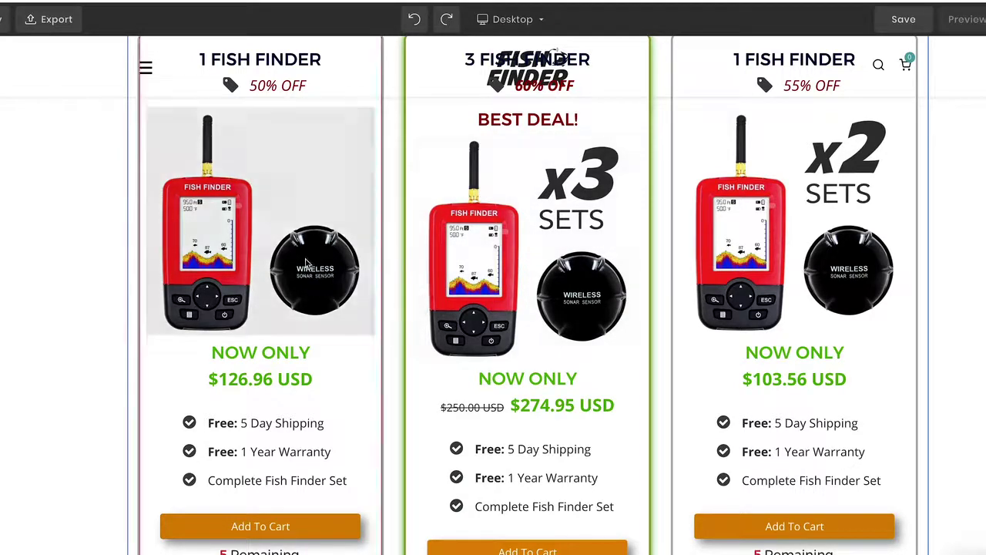
pyautogui.scroll(4, 262, 259)
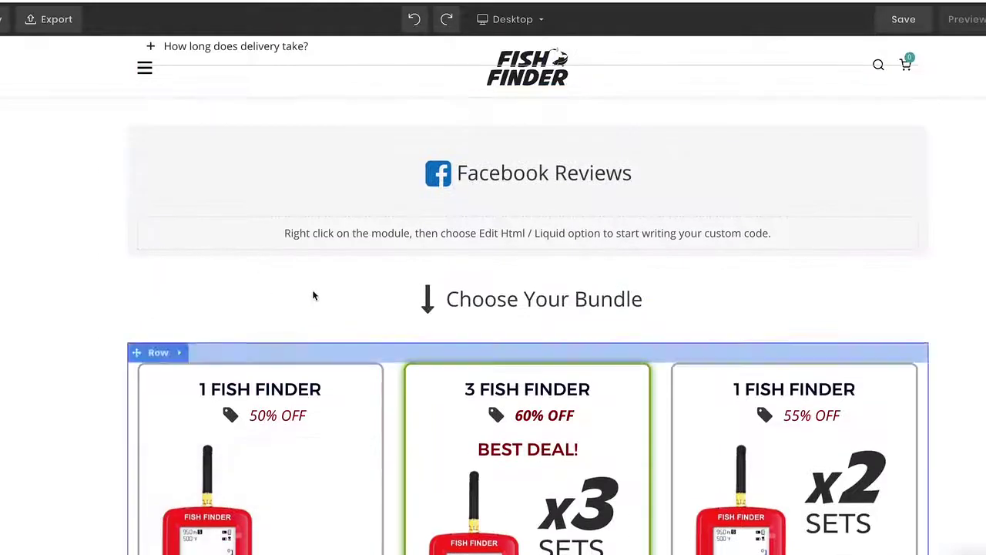
pyautogui.scroll(-2, 319, 388)
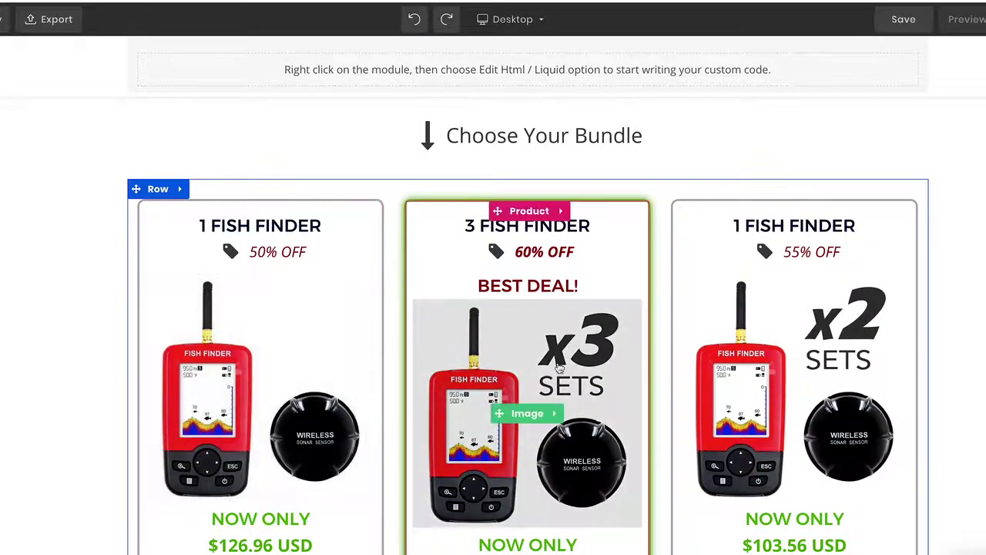
pyautogui.scroll(15, 197, 378)
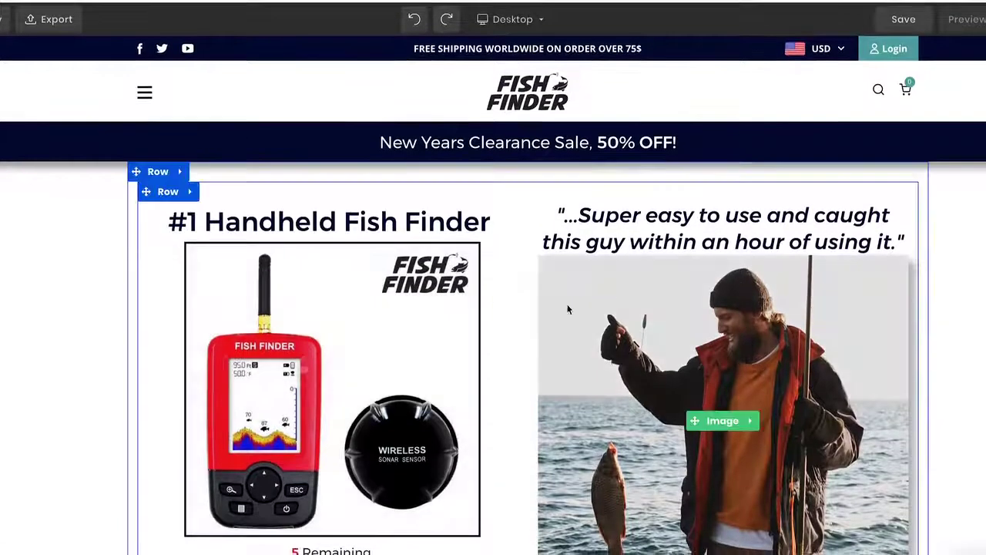
pyautogui.scroll(-3, 632, 344)
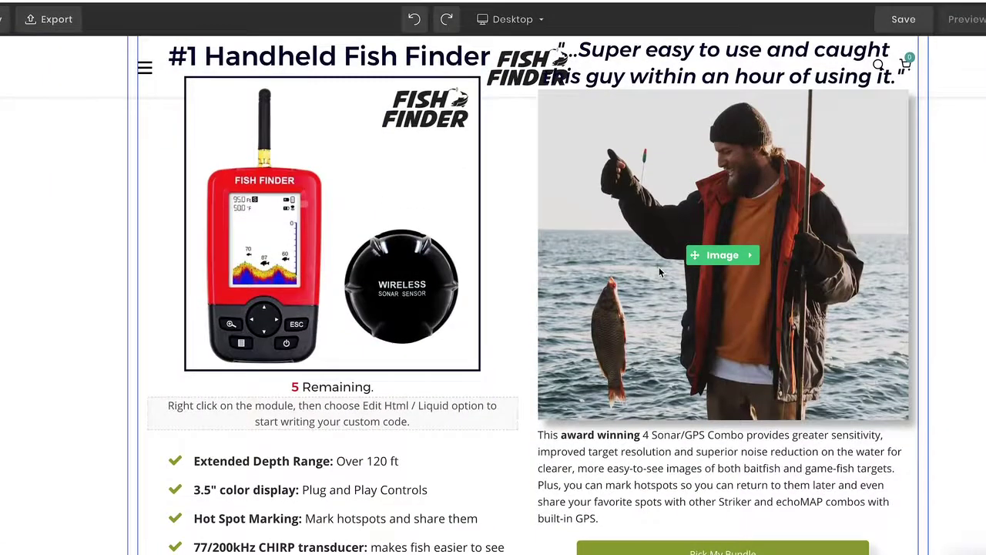